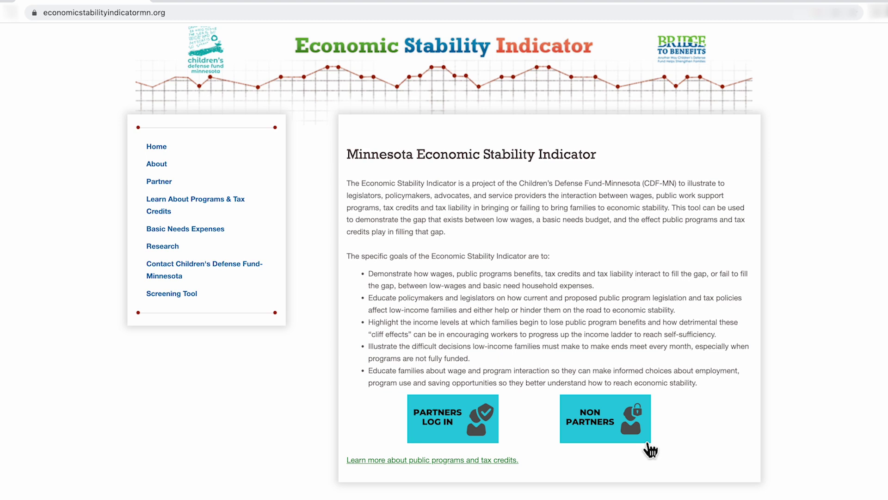
# - Log in as a partner and scroll through the Screening Tool Results table and back to the top
pyautogui.click(457, 442)
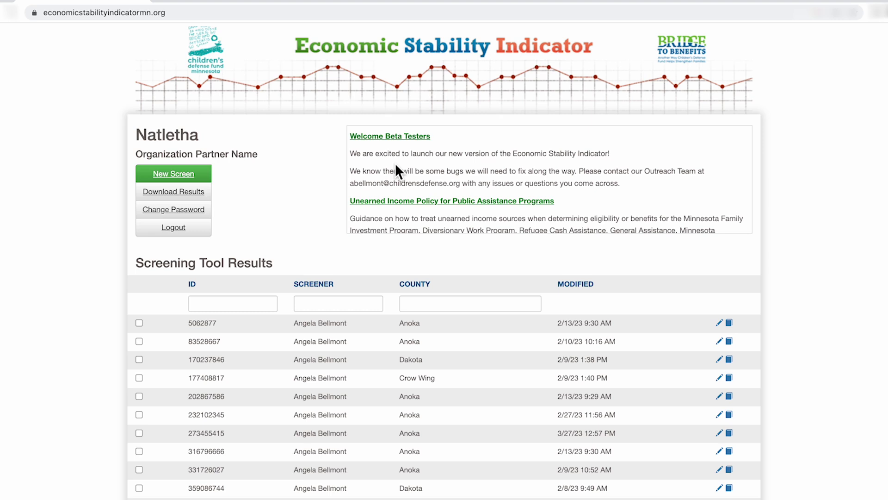
pyautogui.scroll(-2, 396, 166)
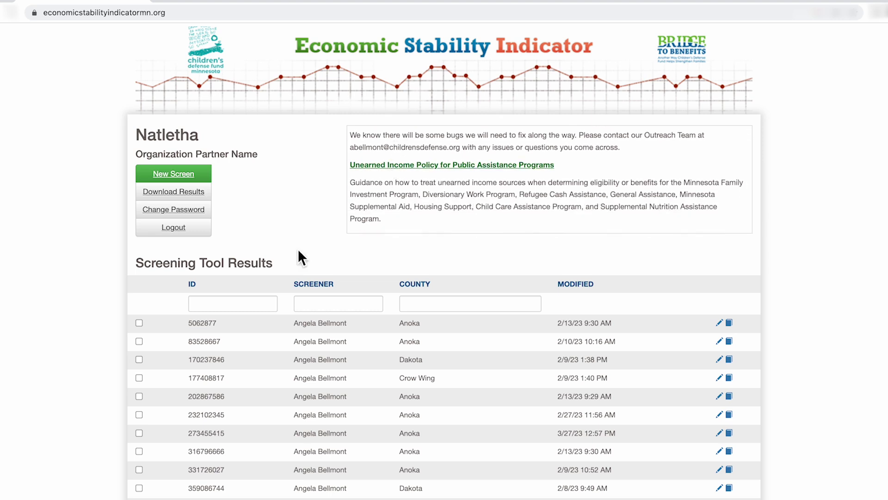
pyautogui.scroll(-3, 298, 251)
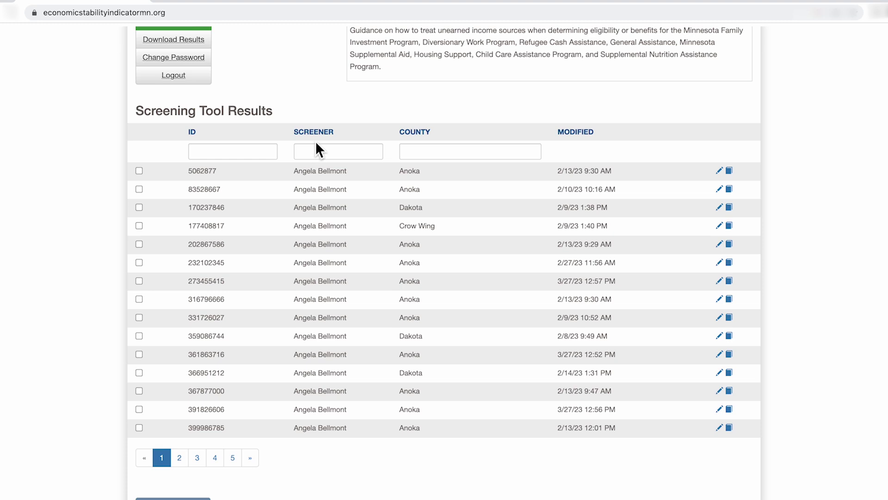
pyautogui.scroll(2, 316, 144)
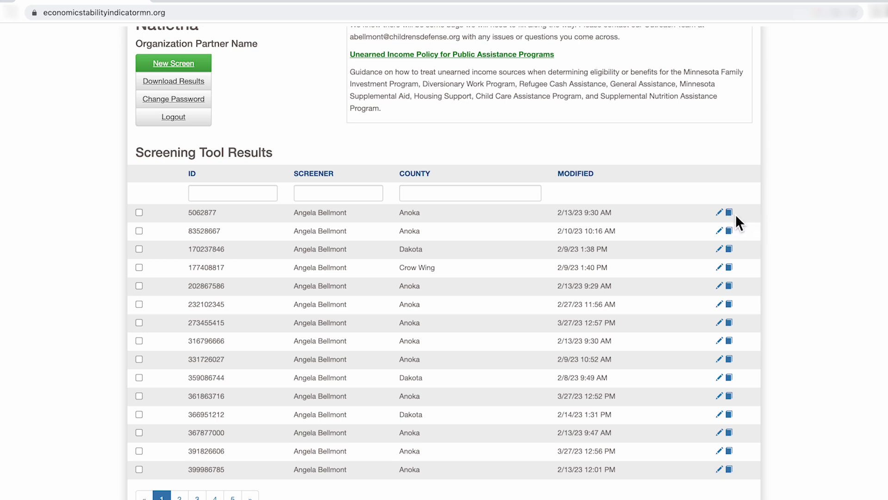
pyautogui.scroll(3, 271, 206)
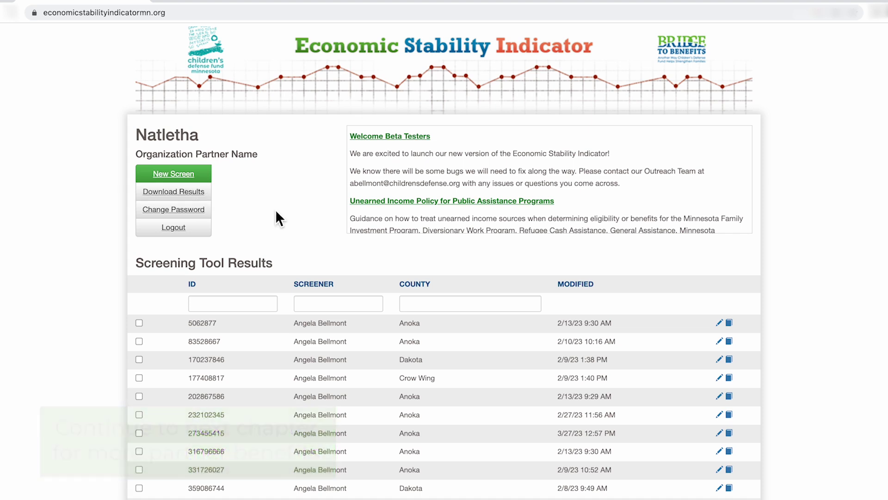
# - Continue as a non-partner and read through the five-step screening tool instructions
pyautogui.click(188, 180)
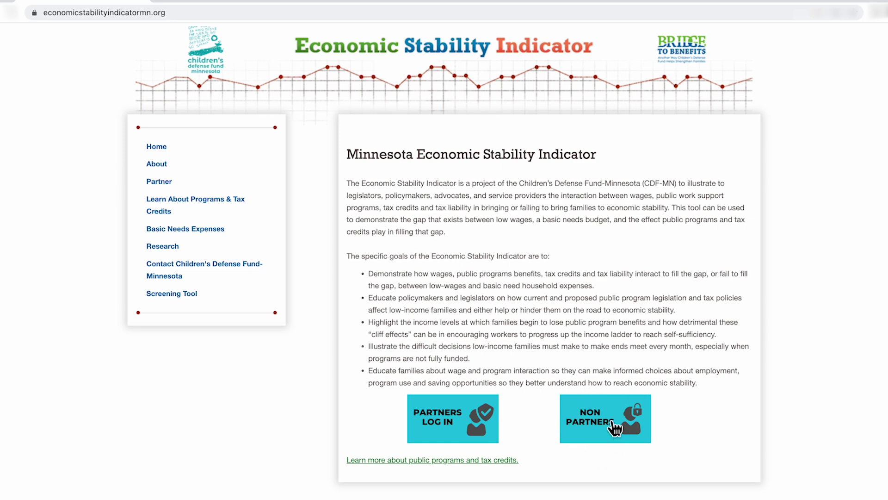
pyautogui.click(613, 421)
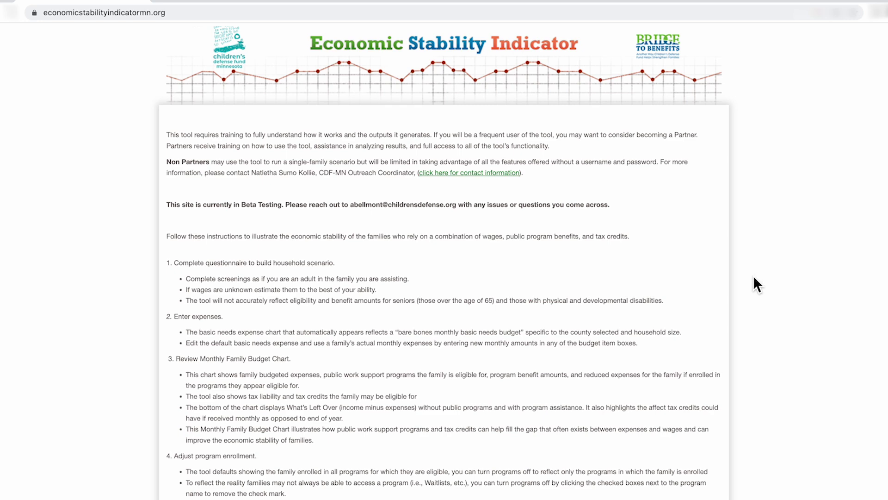
pyautogui.scroll(-2, 753, 278)
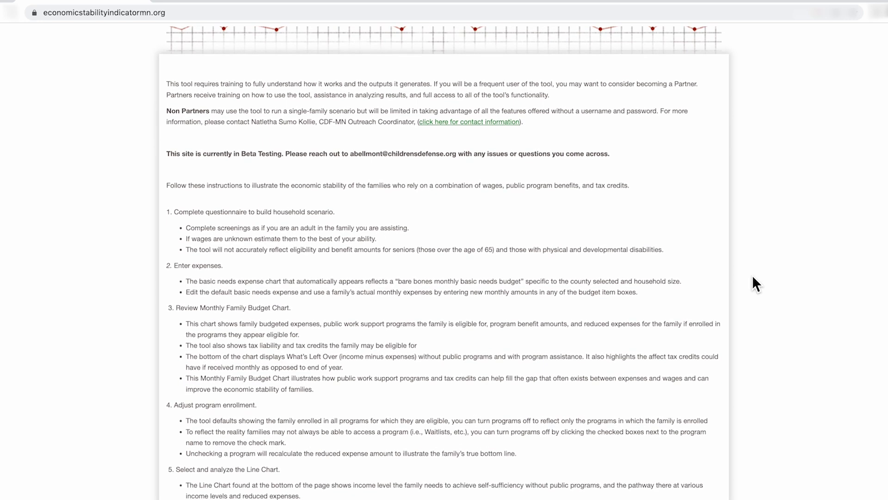
pyautogui.scroll(-2, 753, 275)
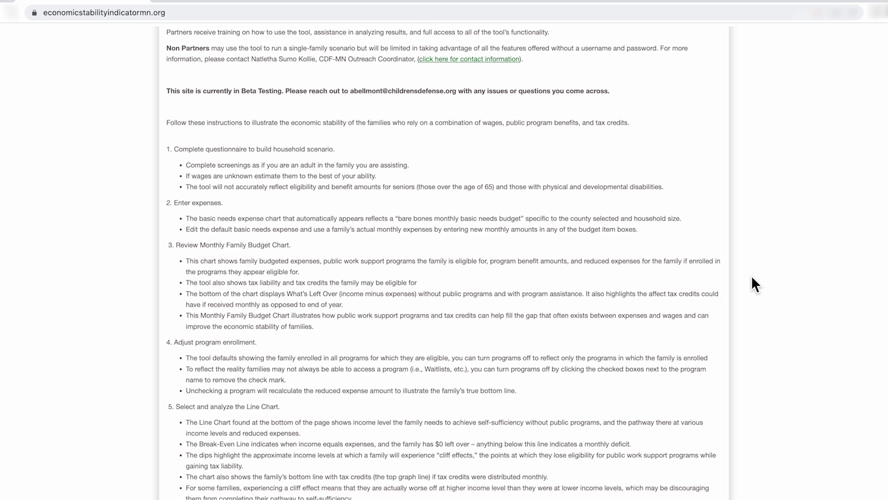
pyautogui.scroll(-2, 752, 277)
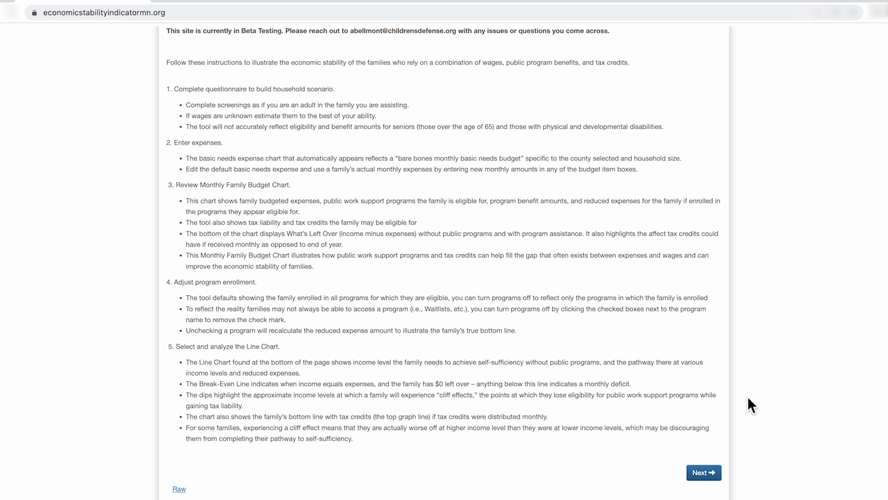
# - Choose Dakota as the county, keep Single as the living situation, and continue
pyautogui.click(701, 479)
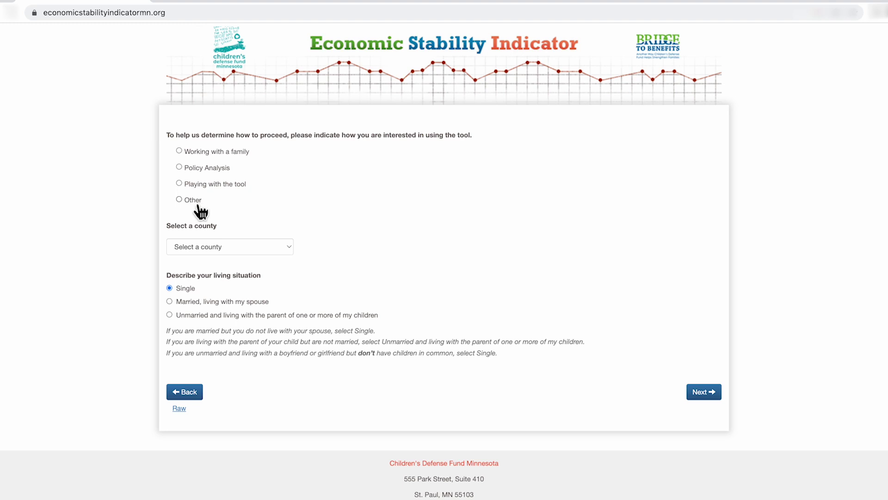
pyautogui.click(220, 249)
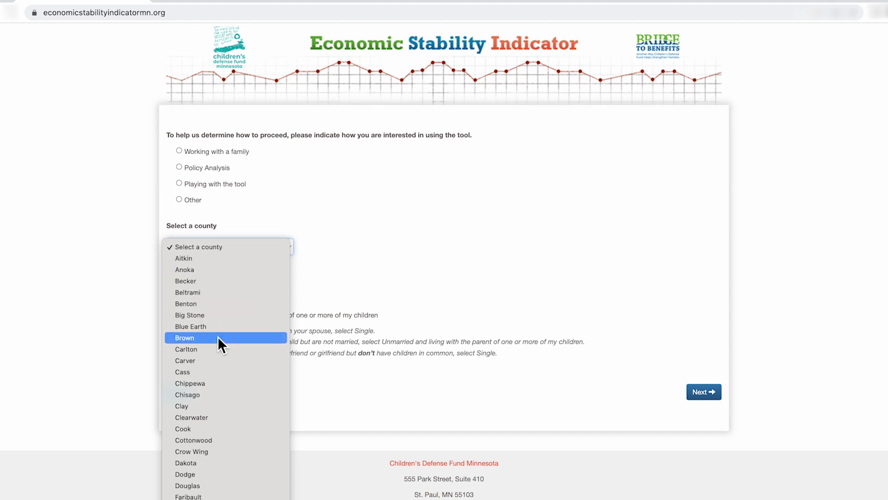
pyautogui.click(213, 466)
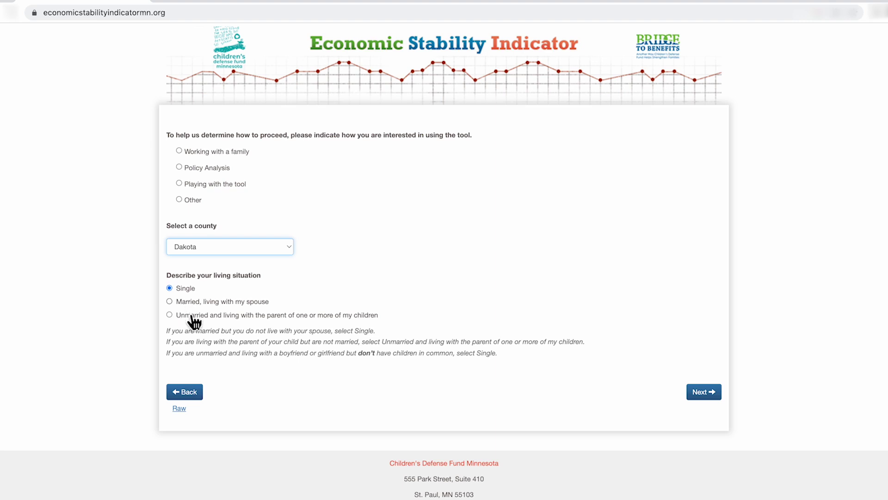
pyautogui.moveTo(164, 329); pyautogui.dragTo(511, 362)
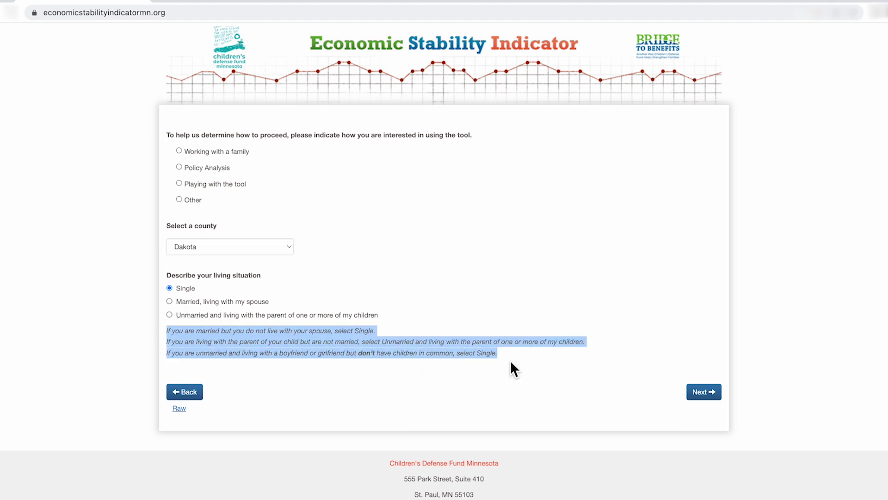
pyautogui.click(510, 362)
pyautogui.click(698, 385)
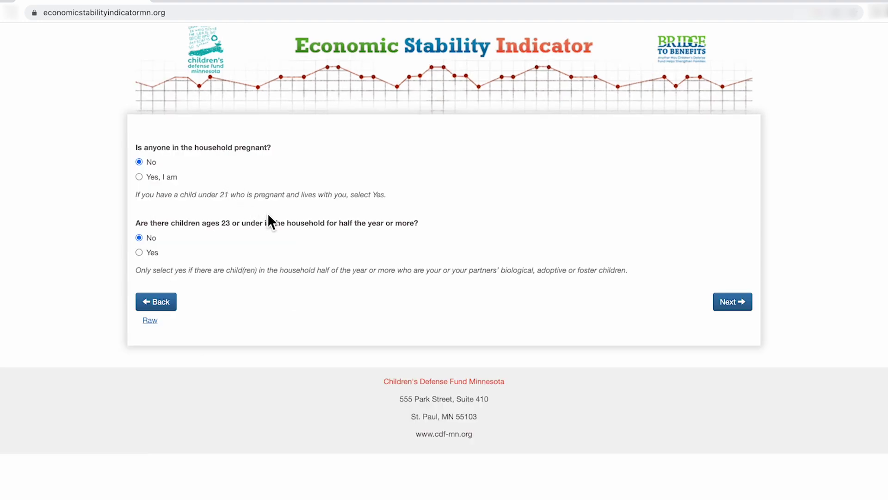
# - Enter 20800 yearly earnings and 100 monthly unemployment income
pyautogui.press('Return')
pyautogui.write('20800')
pyautogui.click(258, 186)
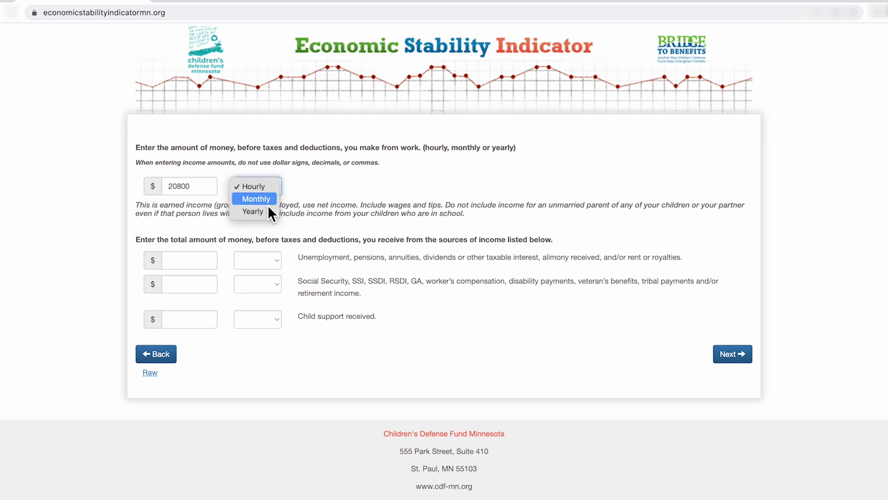
pyautogui.click(259, 211)
pyautogui.press('Tab')
pyautogui.write('100')
pyautogui.press('Tab')
pyautogui.press('y')
pyautogui.click(252, 260)
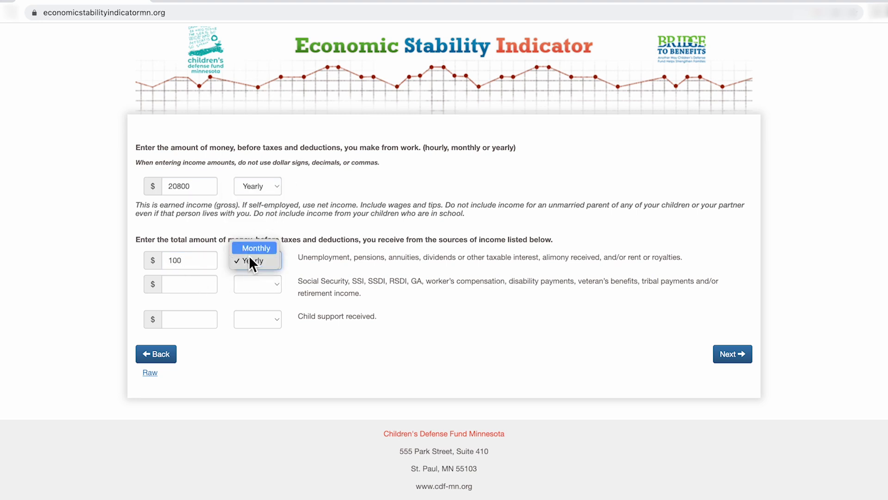
pyautogui.click(252, 249)
# - Add 200 monthly Social Security and 2000 child support, then advance to the expenses page
pyautogui.click(190, 284)
pyautogui.write('200')
pyautogui.click(274, 284)
pyautogui.click(254, 284)
pyautogui.click(190, 319)
pyautogui.write('2000')
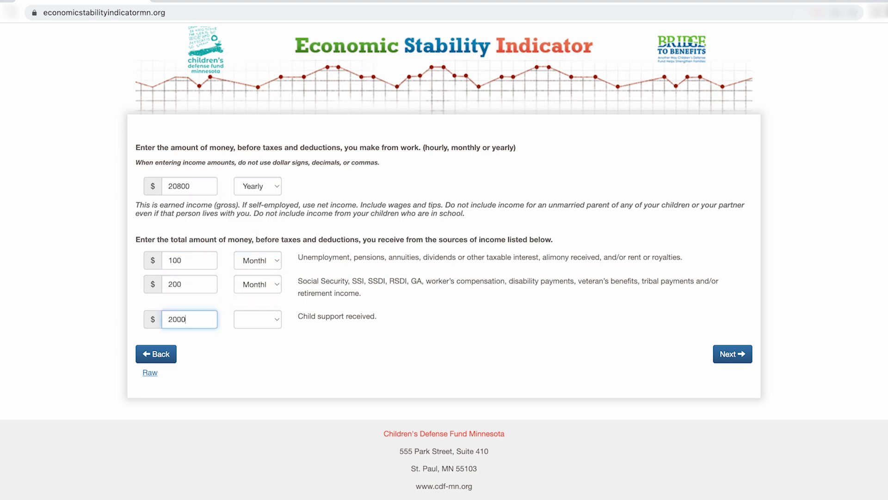
pyautogui.press('BackSpace')
pyautogui.click(257, 319)
pyautogui.click(257, 316)
pyautogui.click(735, 356)
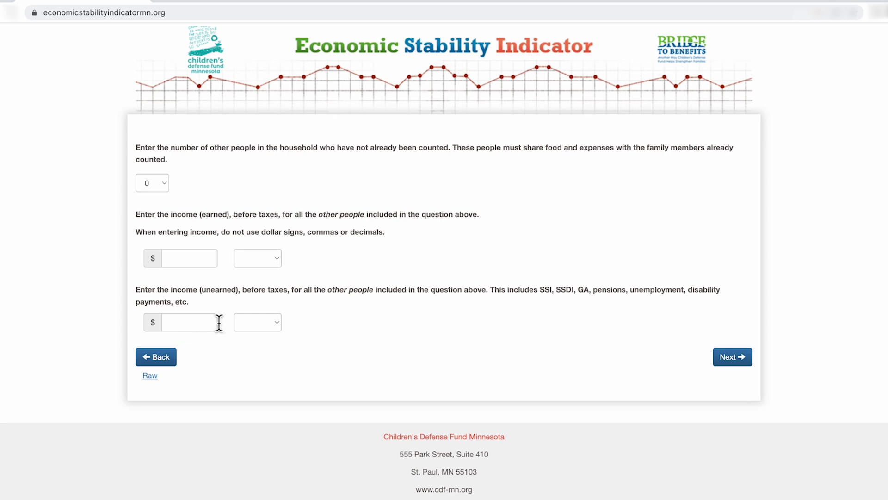
pyautogui.click(739, 364)
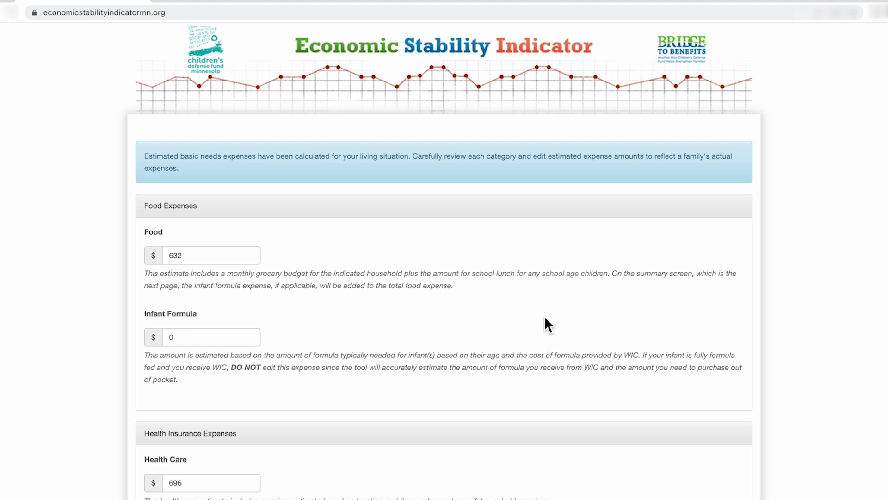
# - Review the estimated basic-needs expenses and submit them to produce the Monthly Family Budget
pyautogui.scroll(-4, 495, 312)
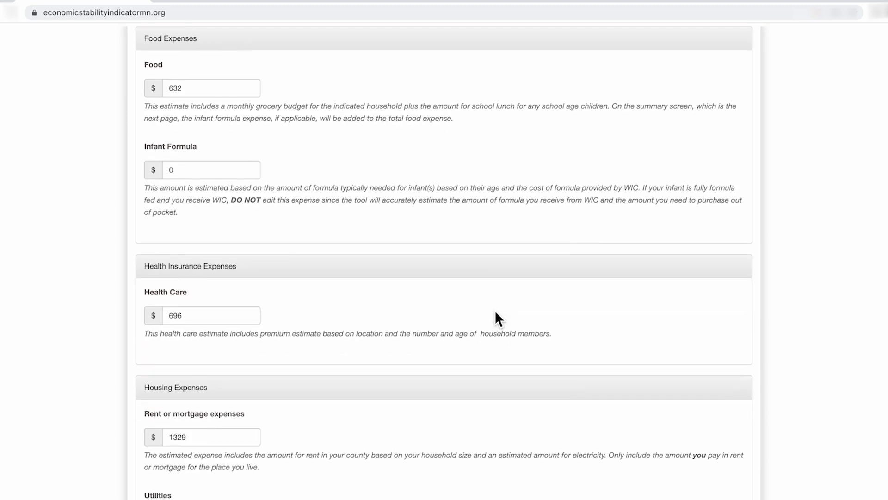
pyautogui.scroll(-2, 370, 309)
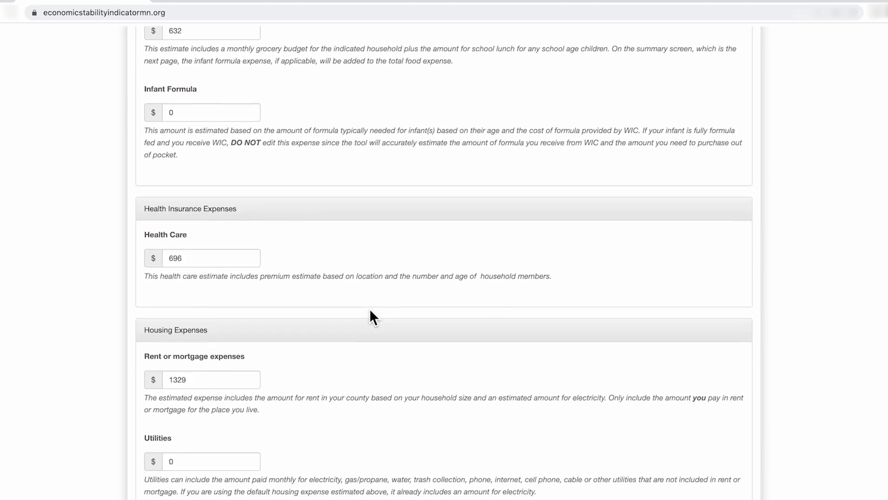
pyautogui.scroll(-5, 256, 315)
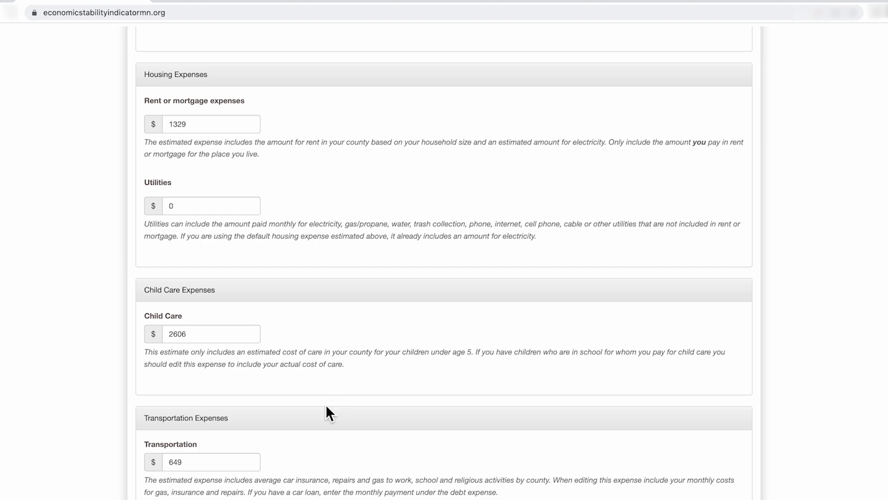
pyautogui.scroll(-3, 324, 411)
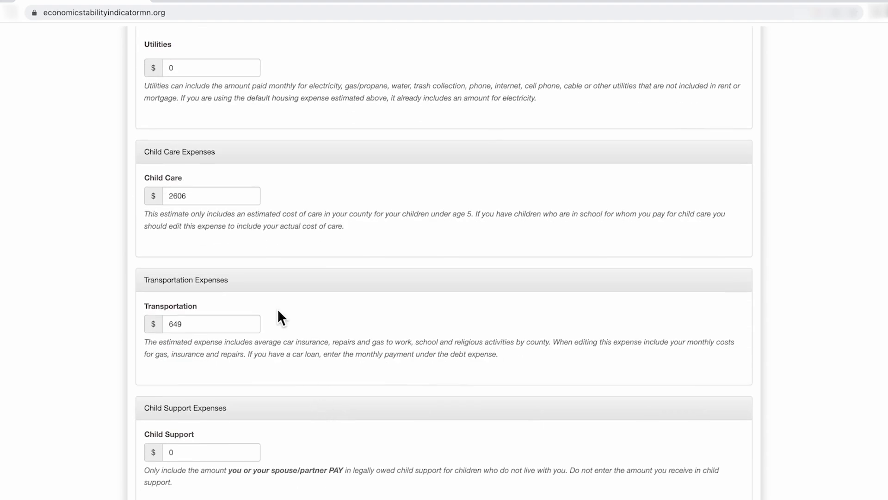
pyautogui.scroll(-6, 299, 438)
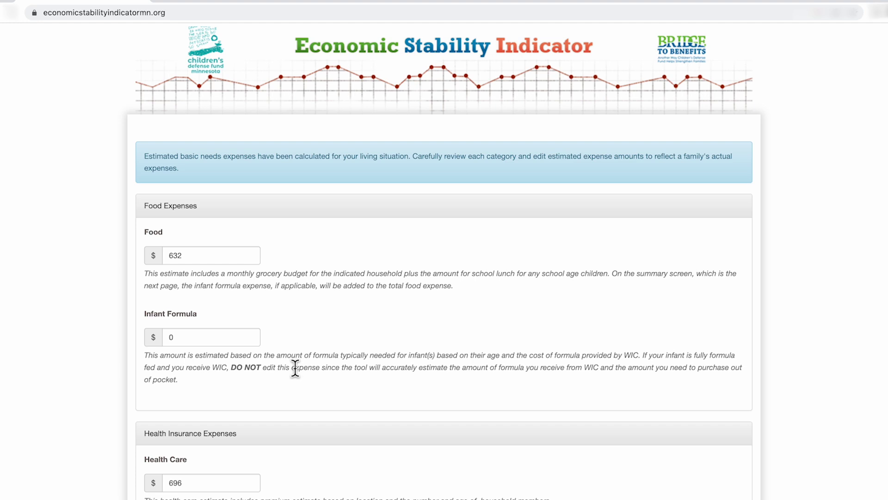
pyautogui.scroll(-3, 295, 369)
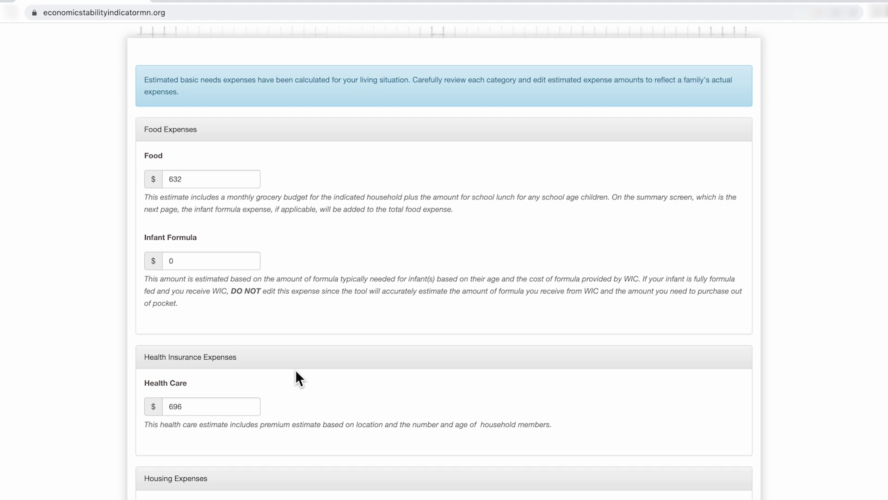
pyautogui.click(194, 187)
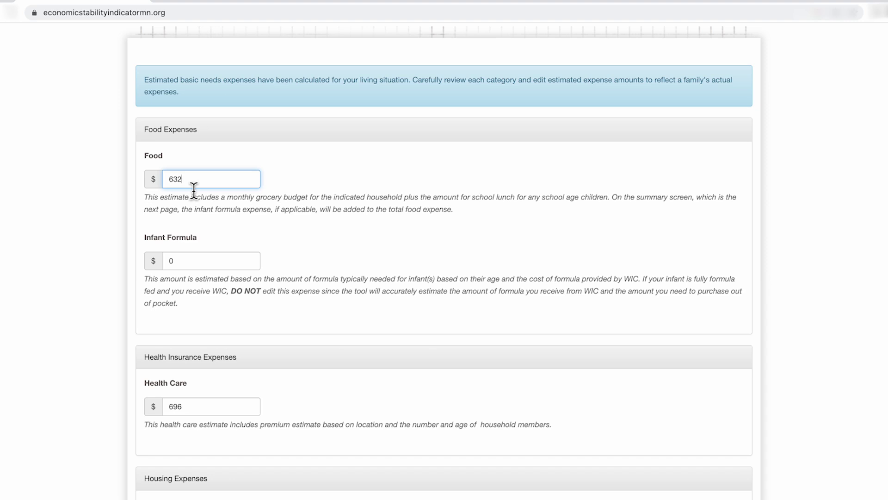
pyautogui.press('Return')
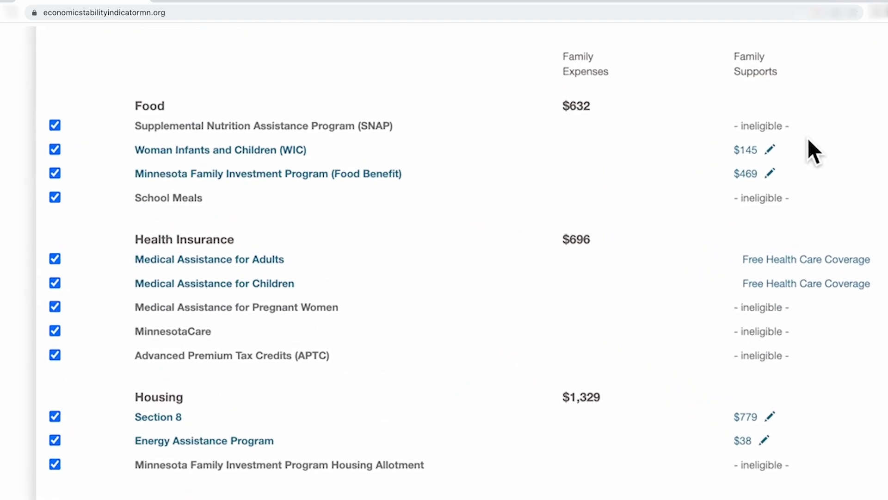
pyautogui.scroll(3, 846, 149)
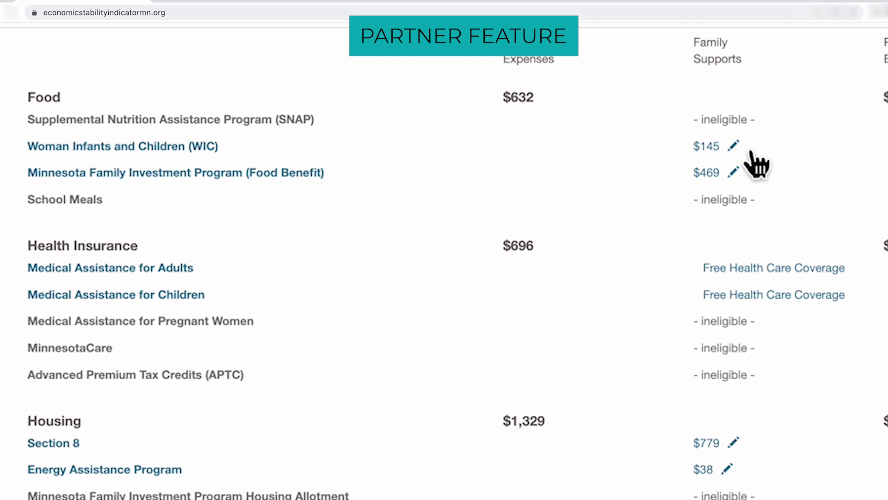
pyautogui.click(735, 145)
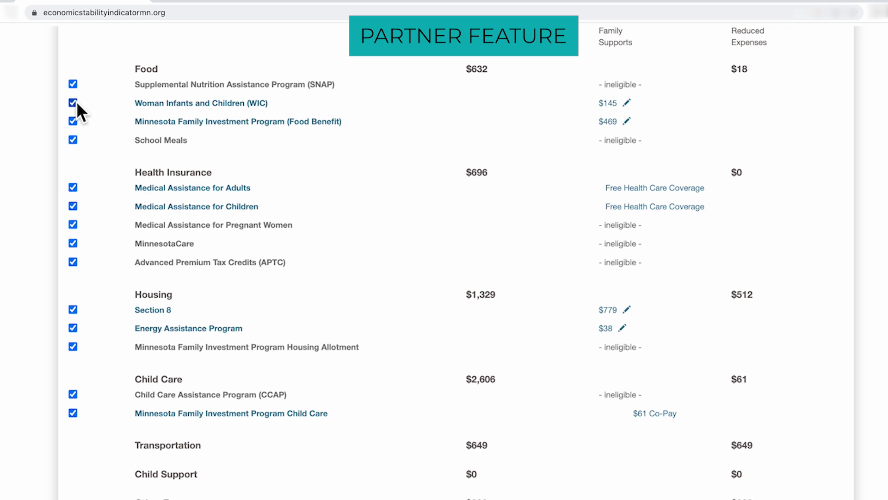
pyautogui.click(76, 102)
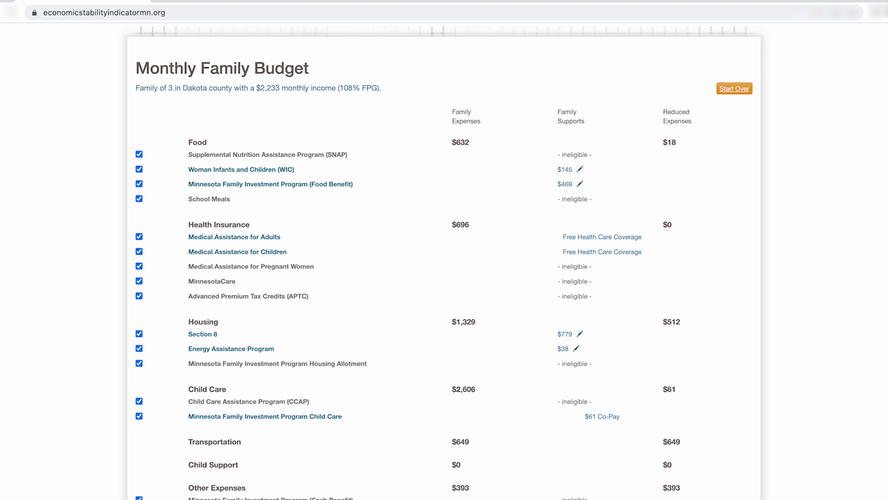
pyautogui.scroll(3, 457, 90)
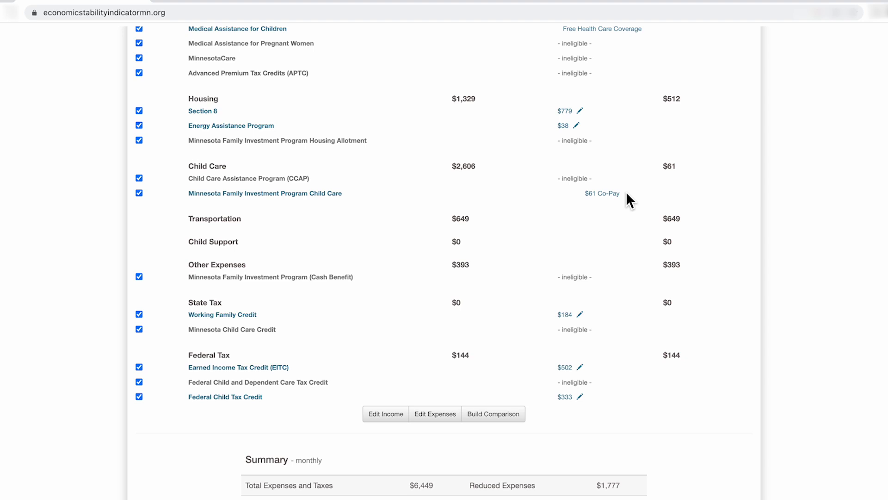
pyautogui.scroll(-5, 642, 277)
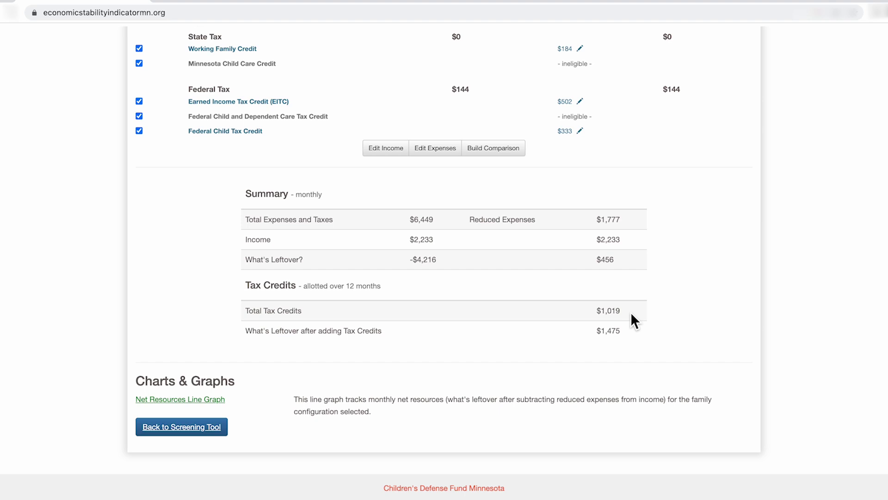
pyautogui.scroll(5, 570, 312)
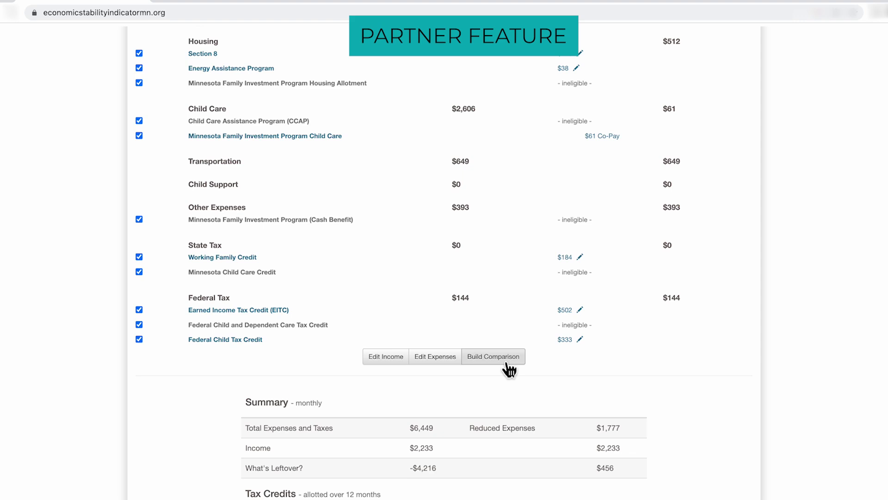
pyautogui.click(507, 363)
# - Change Primary Earned income from 20800 to 21800 yearly and compare both scenarios
pyautogui.click(460, 125)
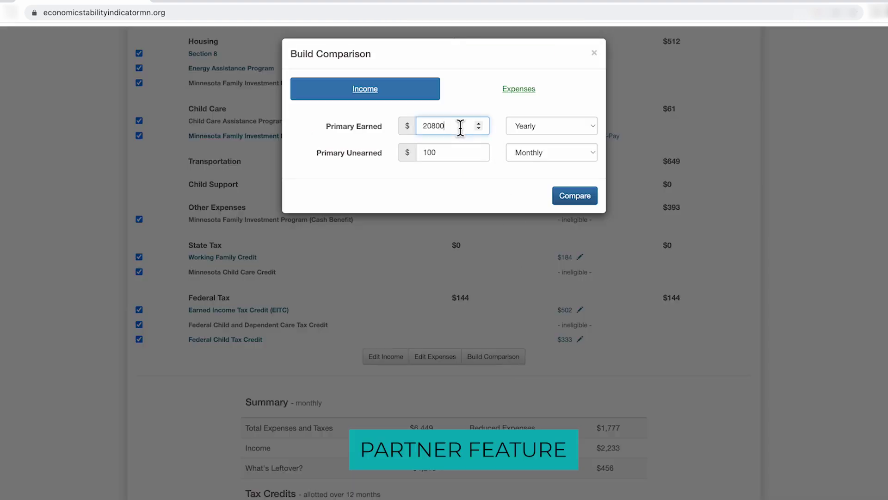
pyautogui.press('BackSpace')
pyautogui.press('BackSpace')
pyautogui.press('BackSpace')
pyautogui.press('BackSpace')
pyautogui.write('1800')
pyautogui.click(584, 198)
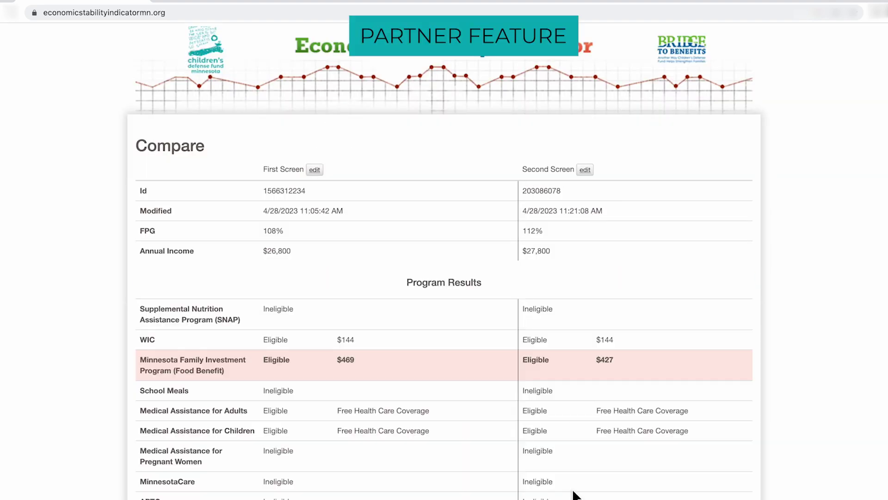
# - Scroll through the comparison's program results and down to the Charts & Graphs section
pyautogui.scroll(-5, 573, 492)
pyautogui.scroll(4, 575, 482)
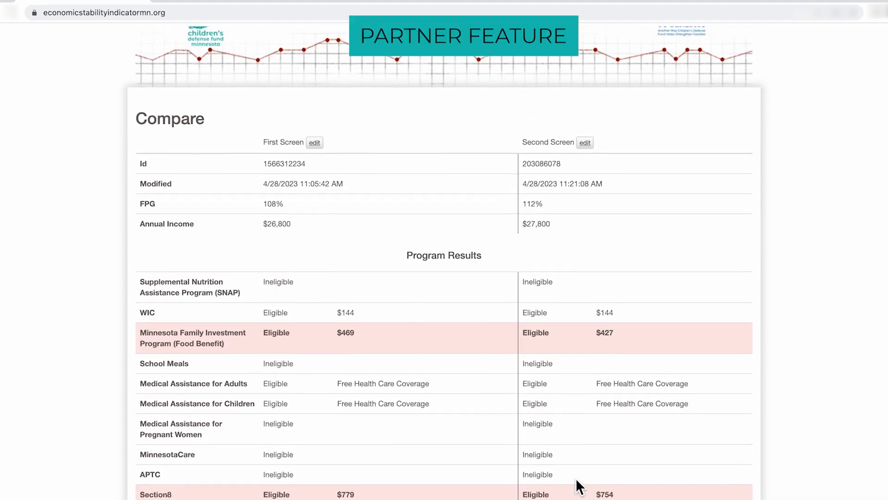
pyautogui.scroll(1, 576, 478)
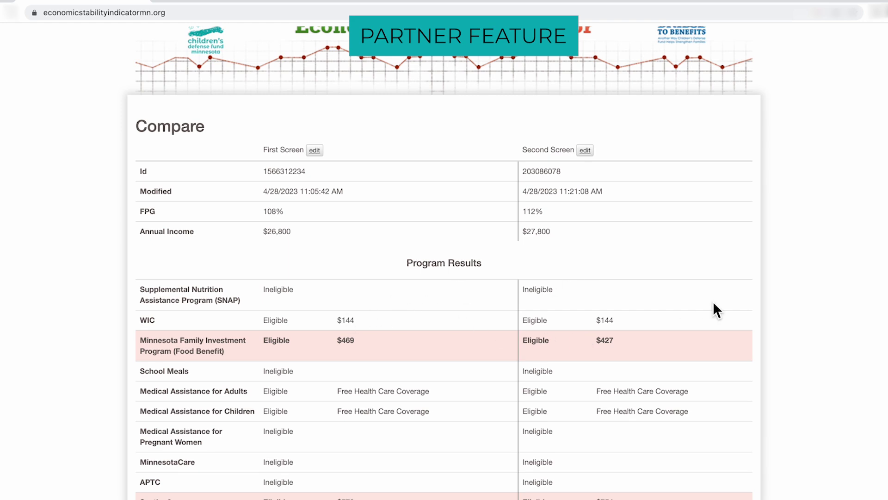
pyautogui.scroll(-1, 714, 303)
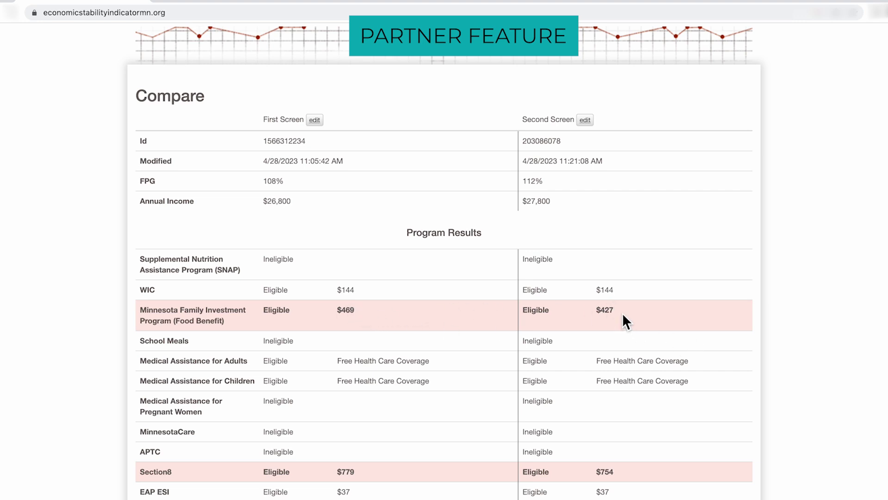
pyautogui.scroll(-3, 623, 314)
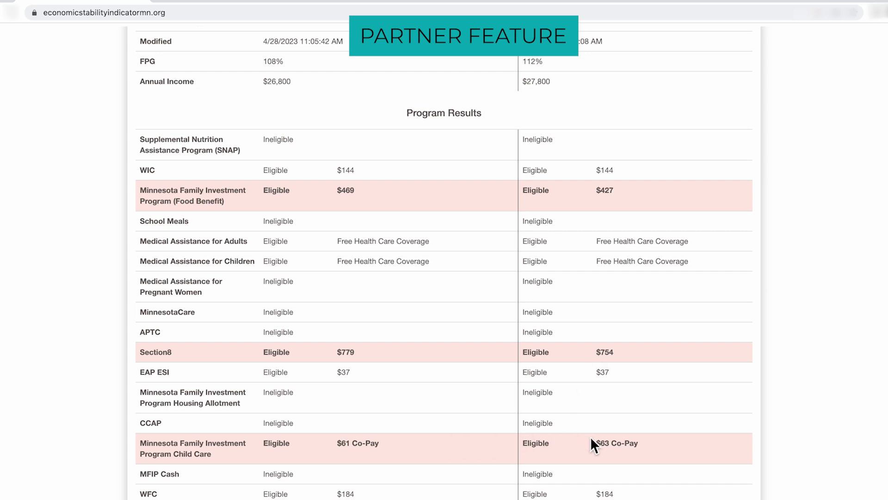
pyautogui.scroll(-4, 590, 436)
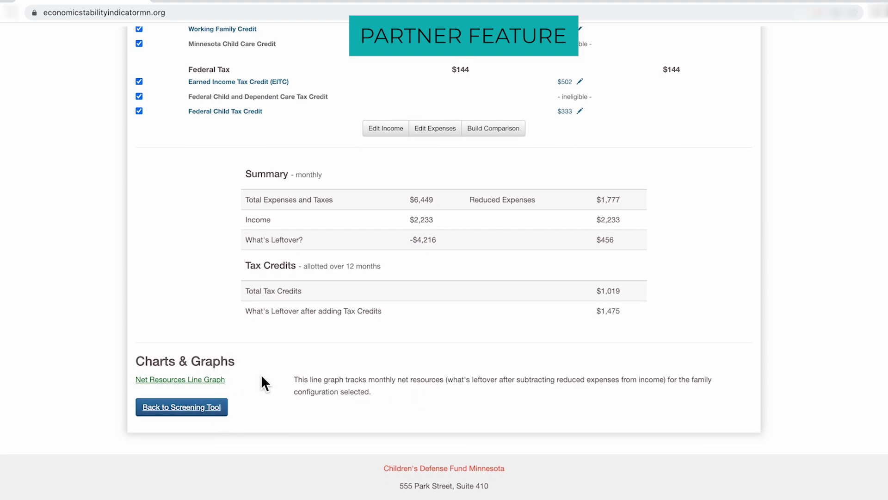
# - Open the Monthly Net Resources Line Graph from the Charts & Graphs section
pyautogui.click(214, 383)
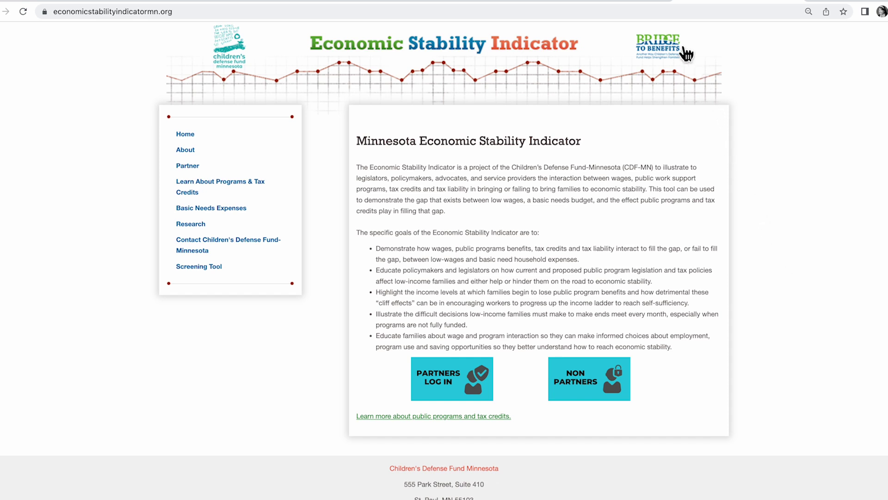
# - Follow the home page link to the Bridge to Benefits site
pyautogui.click(662, 62)
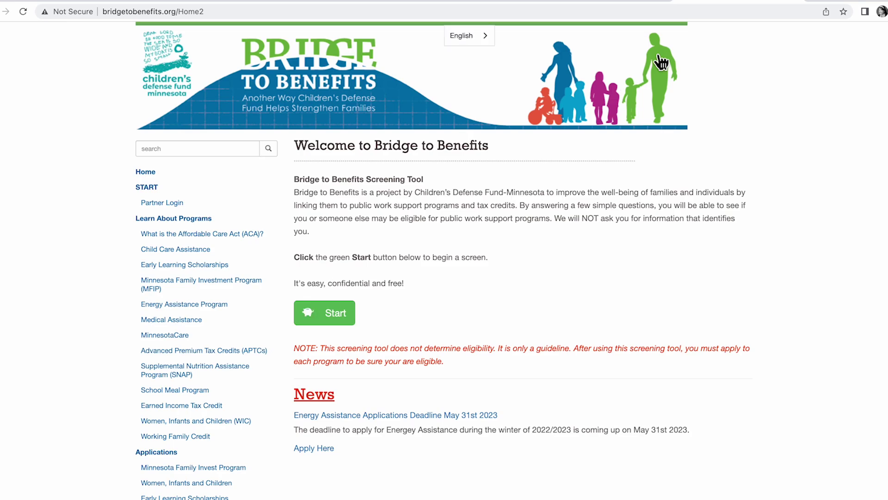